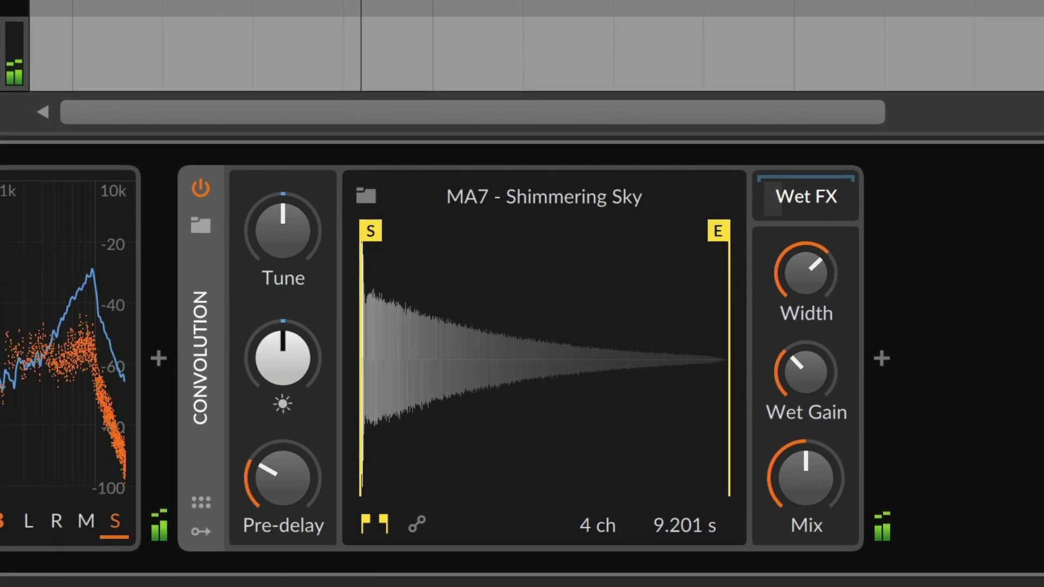
Audition the M5k - Vocal 1 studio hall and Moses Chapel 2 real hall impulses.
{"action": "left_click", "coordinate": [366, 196]}
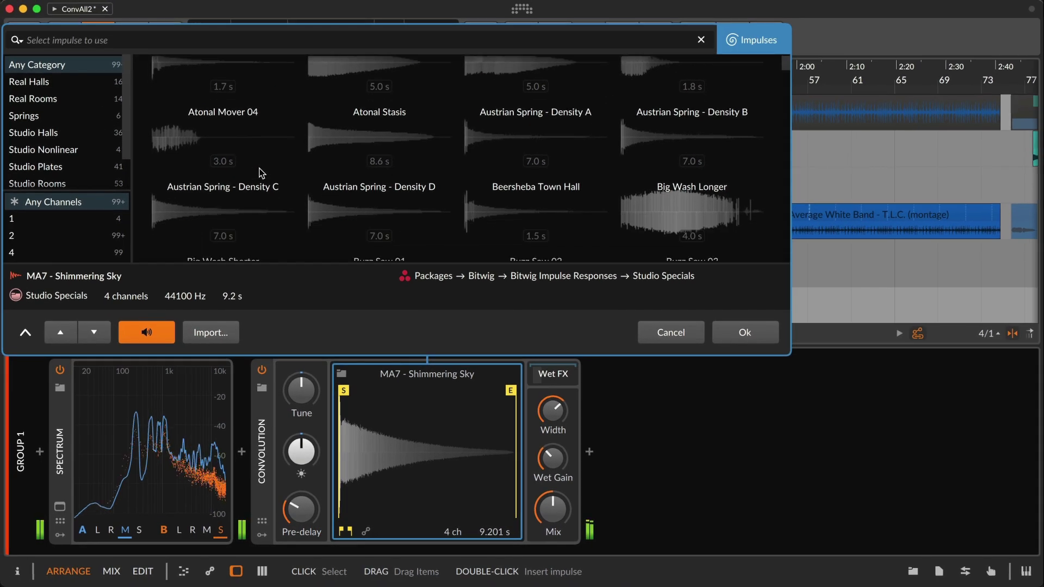
{"action": "scroll", "coordinate": [259, 172], "scroll_direction": "down", "scroll_amount": 3}
{"action": "scroll", "coordinate": [260, 172], "scroll_direction": "down", "scroll_amount": 1}
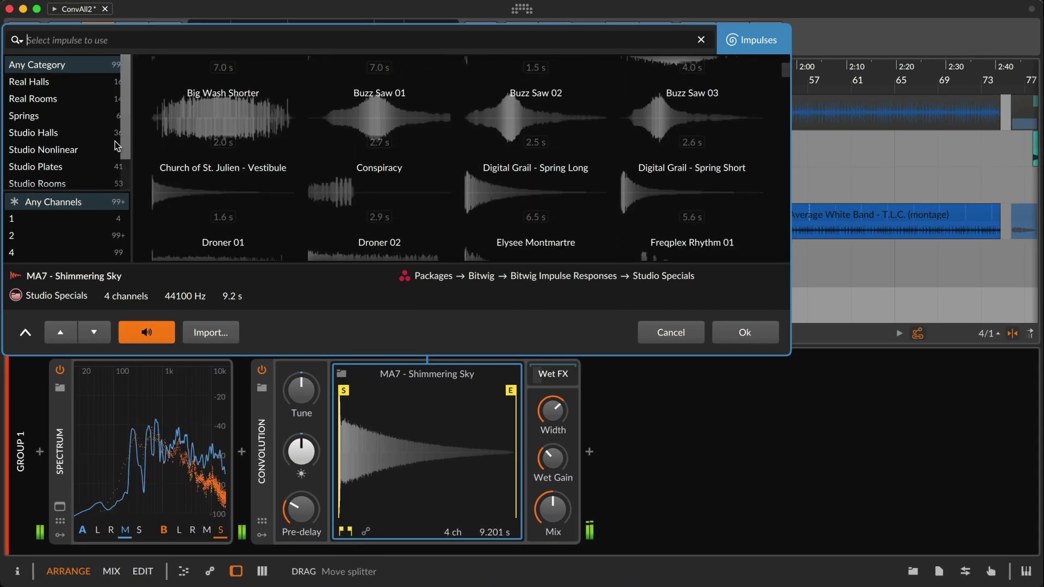
{"action": "left_click", "coordinate": [59, 134]}
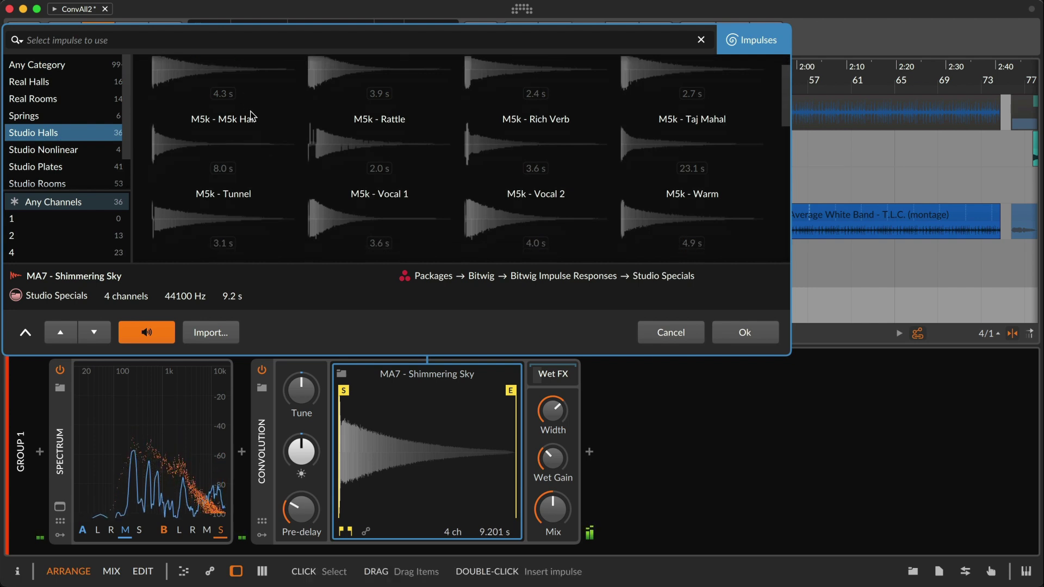
{"action": "scroll", "coordinate": [250, 111], "scroll_direction": "down", "scroll_amount": 2}
{"action": "left_click", "coordinate": [346, 167]}
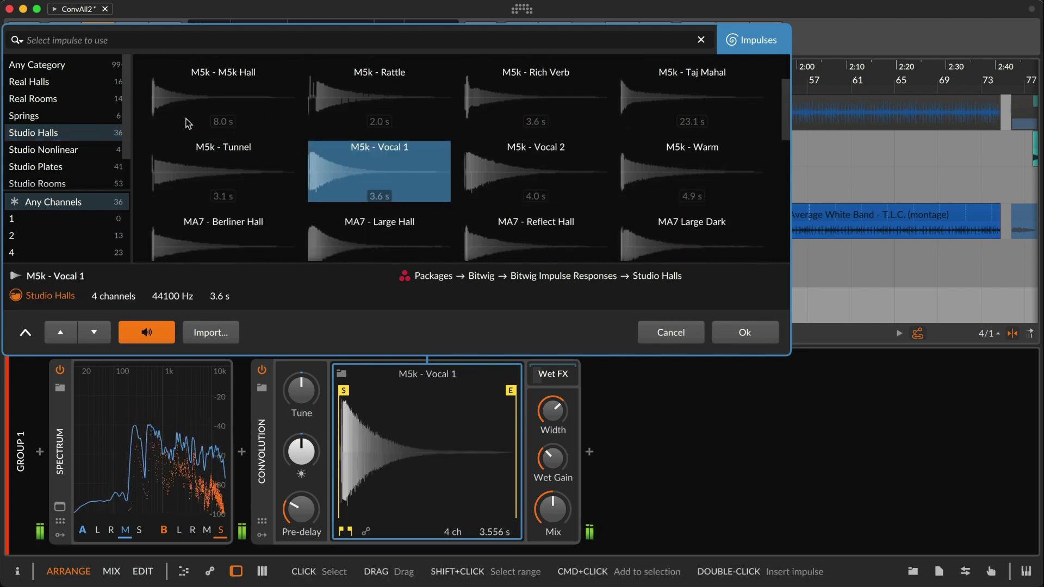
{"action": "left_click", "coordinate": [72, 82]}
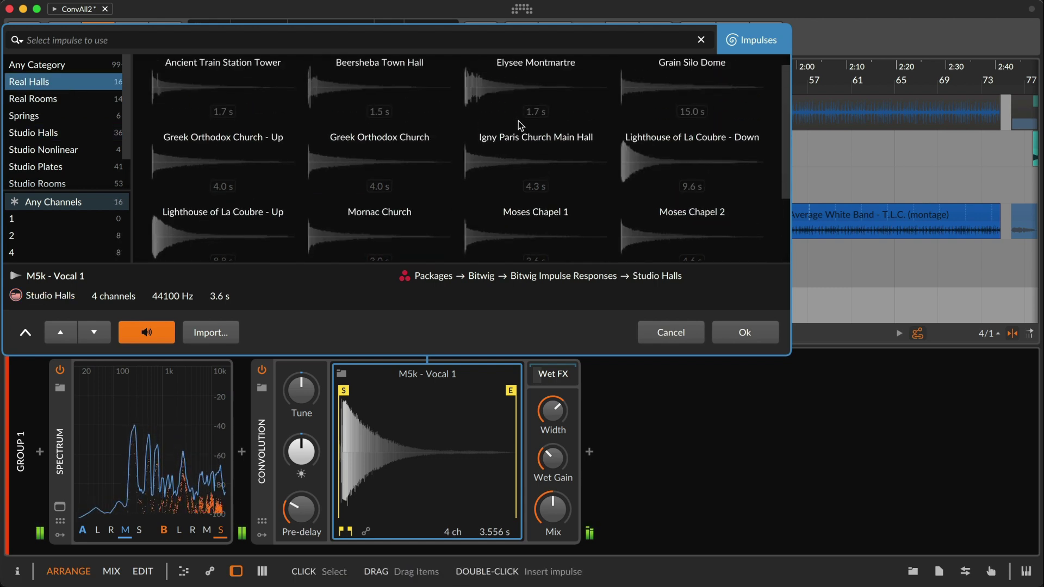
{"action": "scroll", "coordinate": [518, 125], "scroll_direction": "down", "scroll_amount": 2}
{"action": "left_click", "coordinate": [653, 156]}
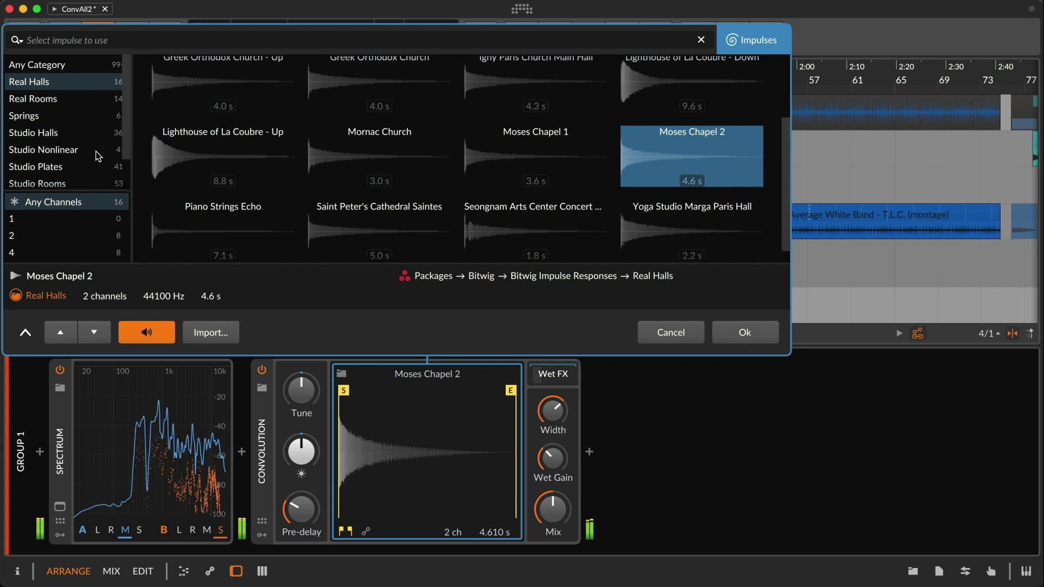
{"action": "scroll", "coordinate": [91, 154], "scroll_direction": "down", "scroll_amount": 2}
Load Atonal Mover 02 from the Synthetic impulses and confirm the choice.
{"action": "left_click", "coordinate": [91, 180]}
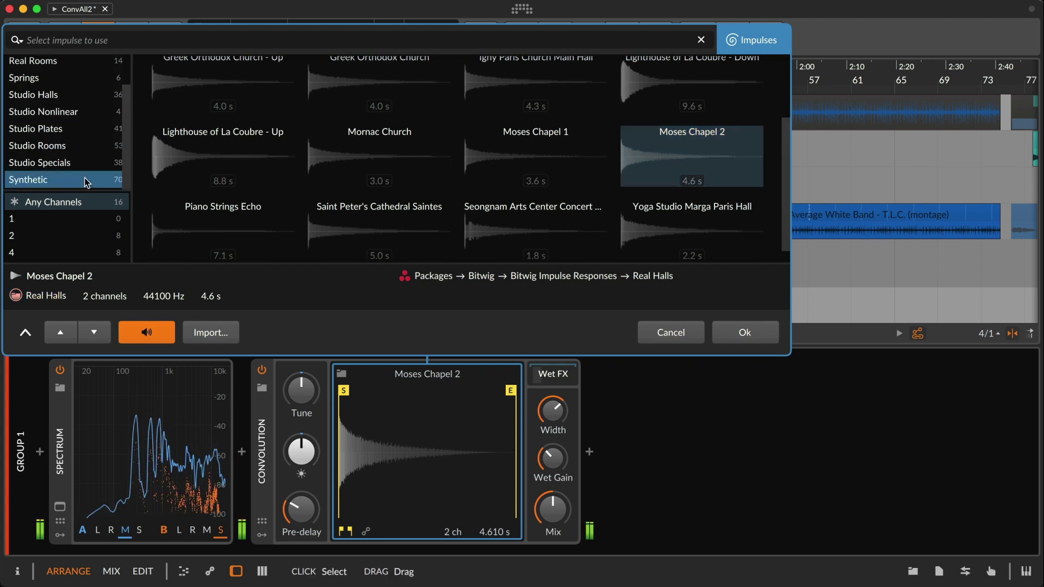
{"action": "scroll", "coordinate": [268, 109], "scroll_direction": "down", "scroll_amount": 3}
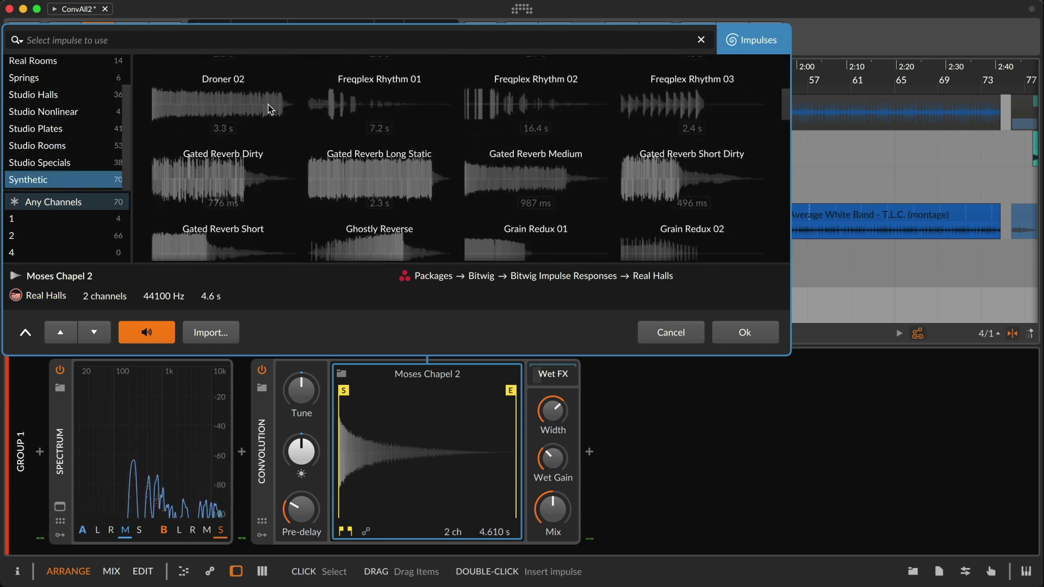
{"action": "scroll", "coordinate": [268, 109], "scroll_direction": "up", "scroll_amount": 3}
{"action": "left_click", "coordinate": [329, 105]}
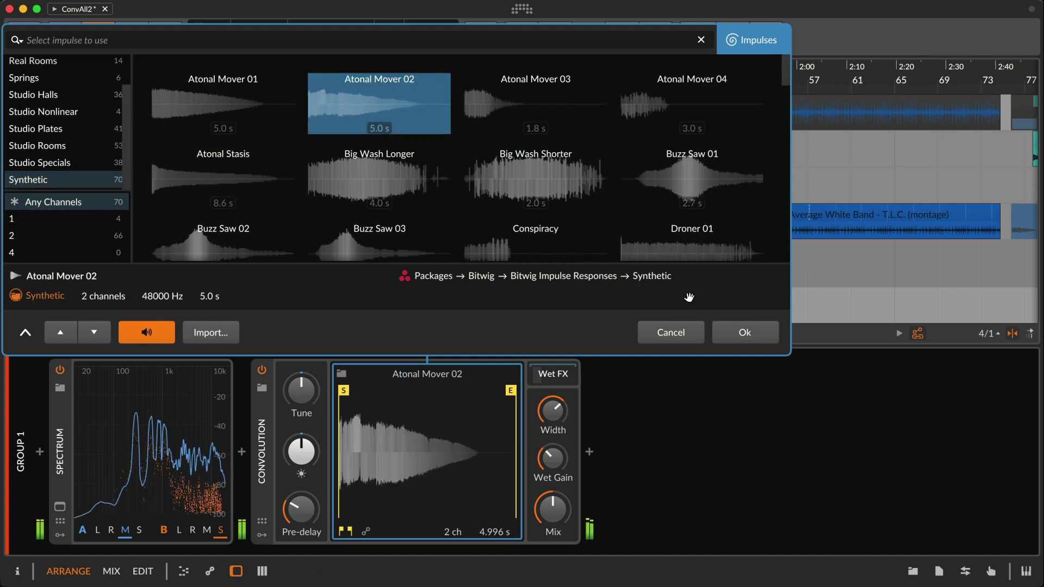
{"action": "left_click", "coordinate": [740, 333]}
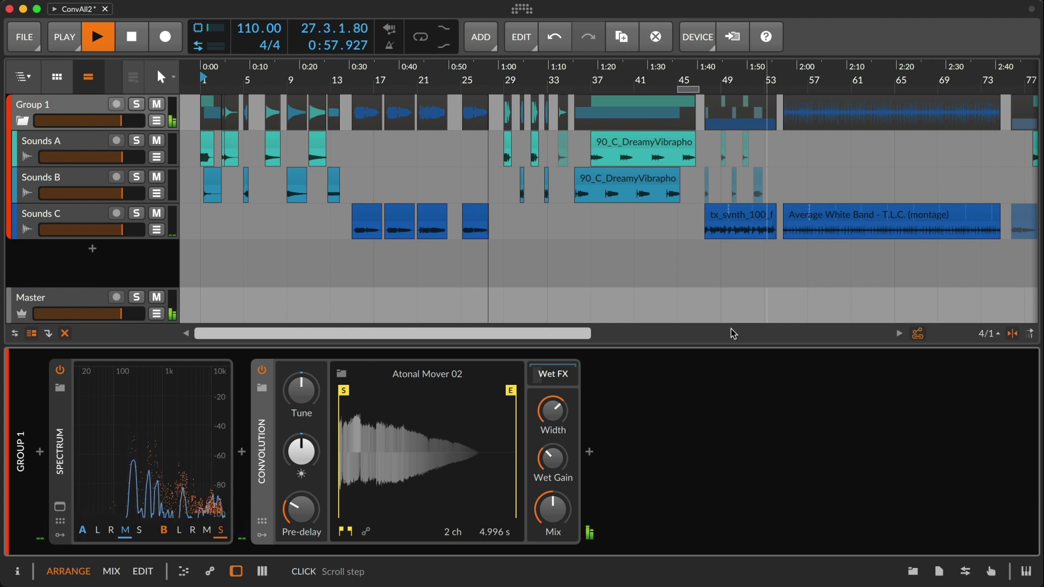
Load the Digital Grail - Spring Long (6.4s) preset from the studiogear tag.
{"action": "left_click", "coordinate": [262, 389]}
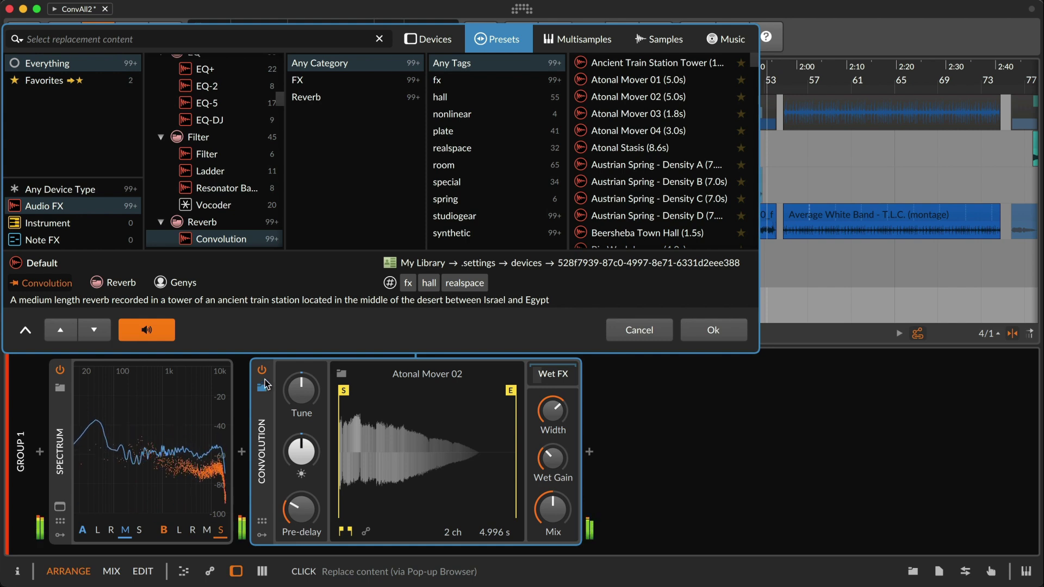
{"action": "left_click", "coordinate": [458, 216]}
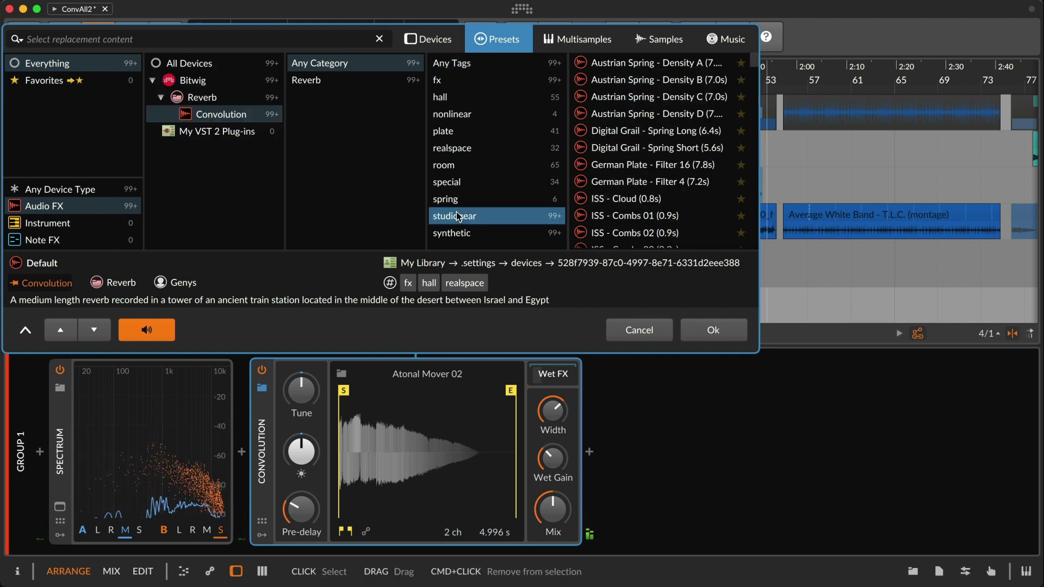
{"action": "left_click", "coordinate": [629, 133]}
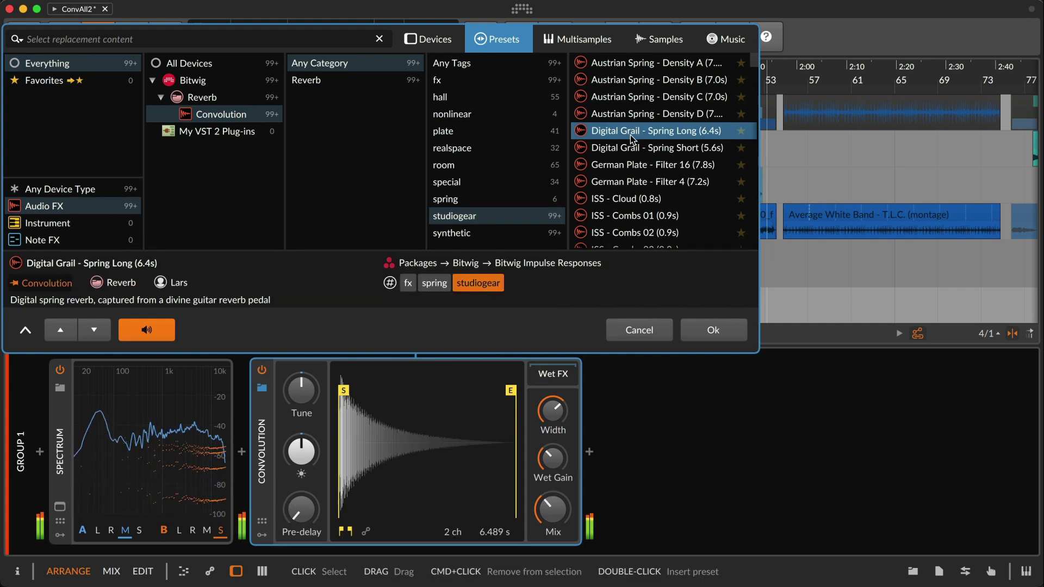
{"action": "left_click", "coordinate": [706, 331]}
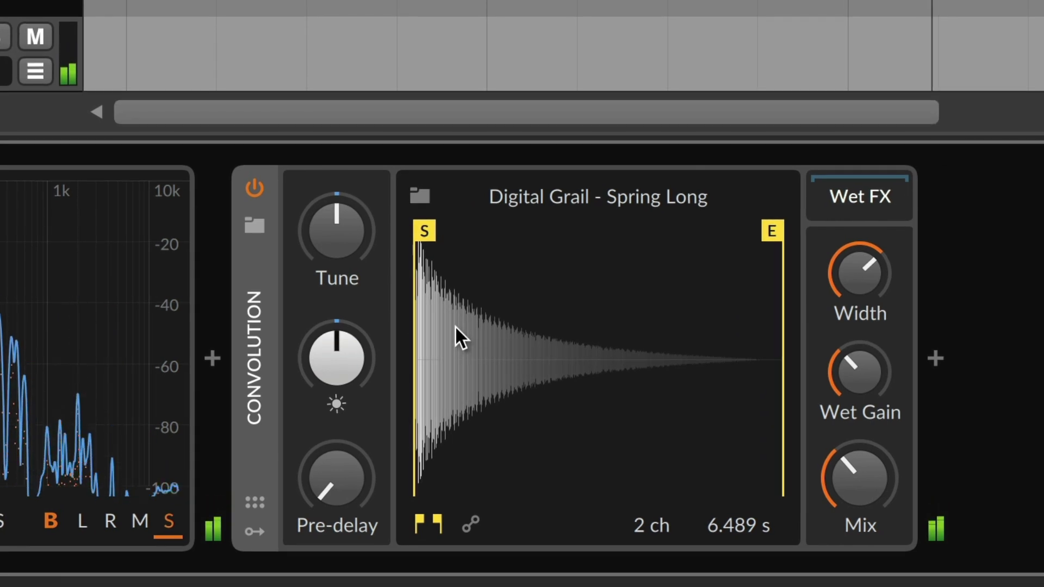
Experiment with impulse gain and pre-delay, returning pre-delay to 0 ms.
{"action": "left_click_drag", "start_coordinate": [344, 358], "coordinate": [344, 441]}
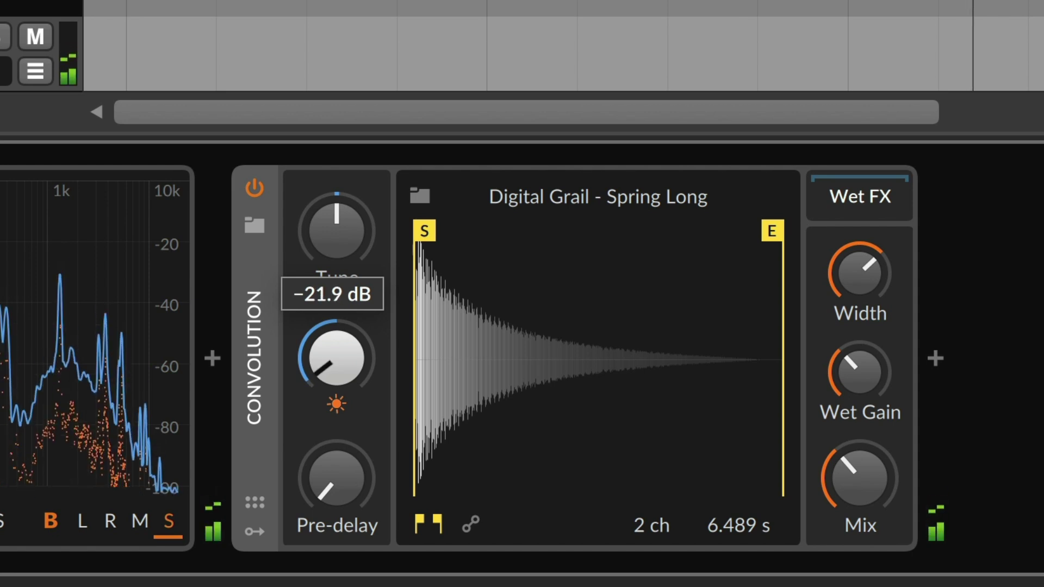
{"action": "left_click_drag", "start_coordinate": [336, 357], "coordinate": [336, 294]}
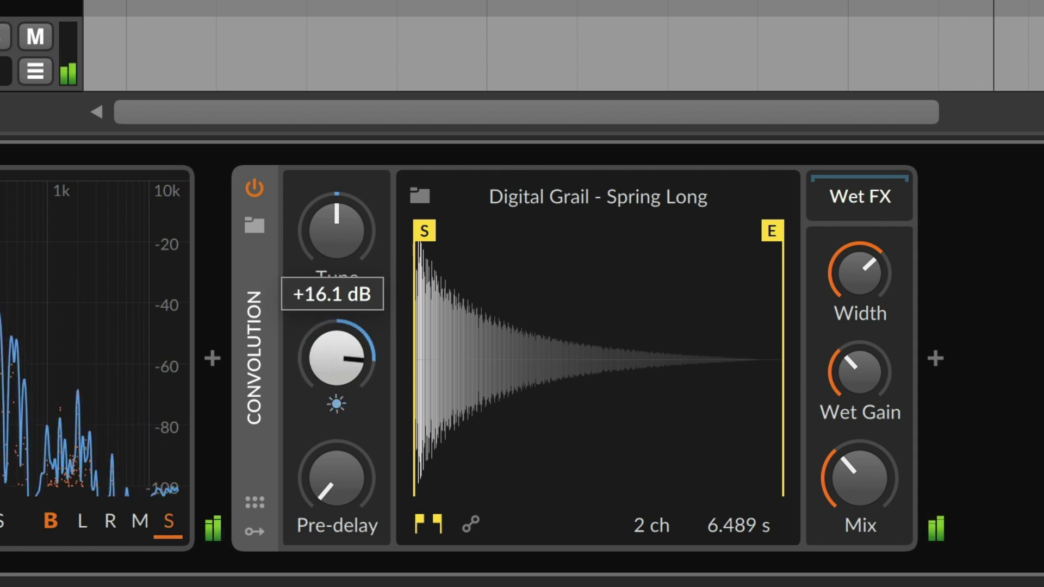
{"action": "left_click_drag", "start_coordinate": [337, 357], "coordinate": [336, 384]}
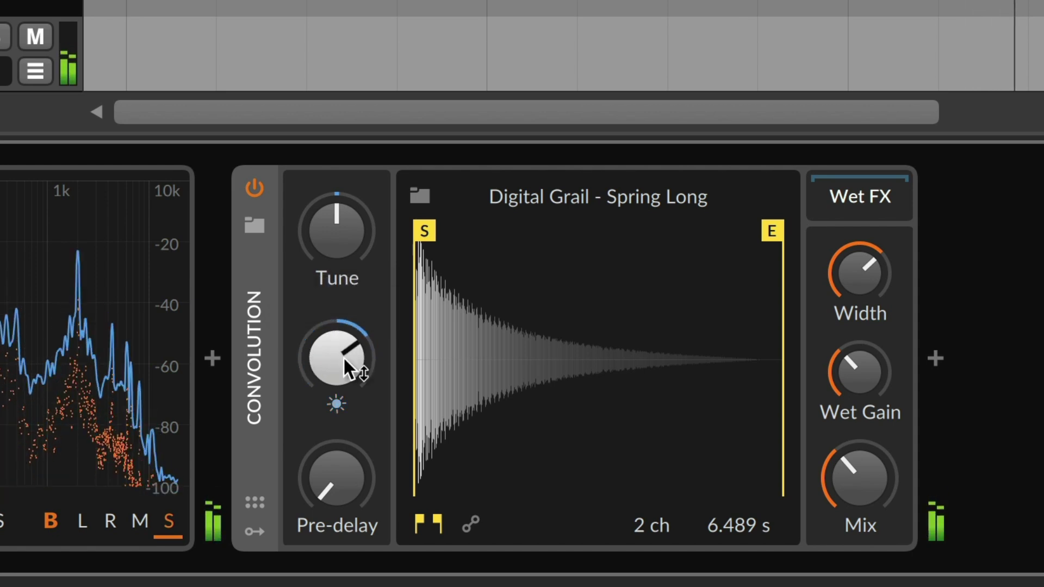
{"action": "left_click_drag", "start_coordinate": [336, 473], "coordinate": [336, 392]}
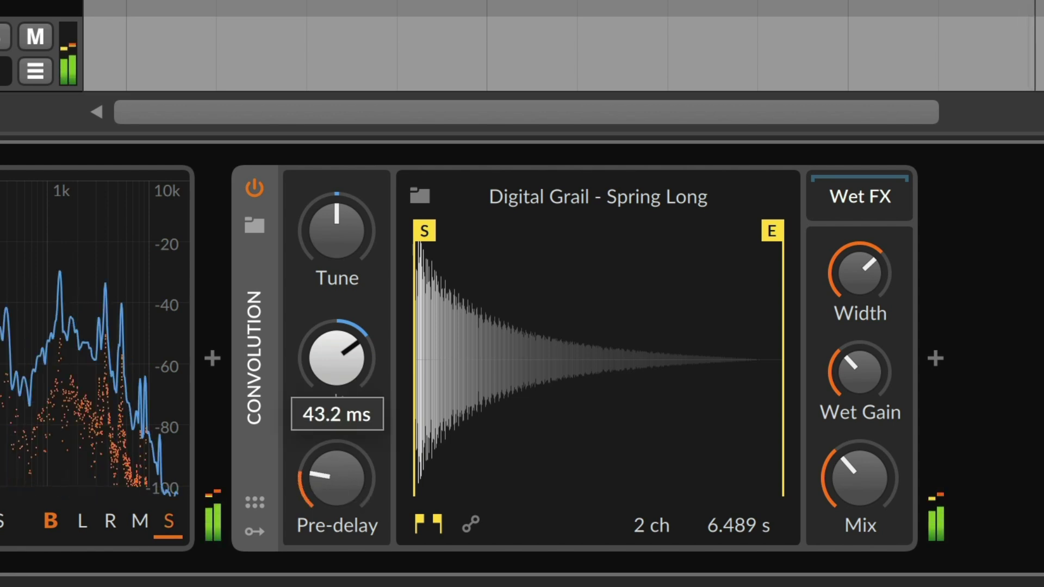
{"action": "left_click_drag", "start_coordinate": [346, 488], "coordinate": [347, 488]}
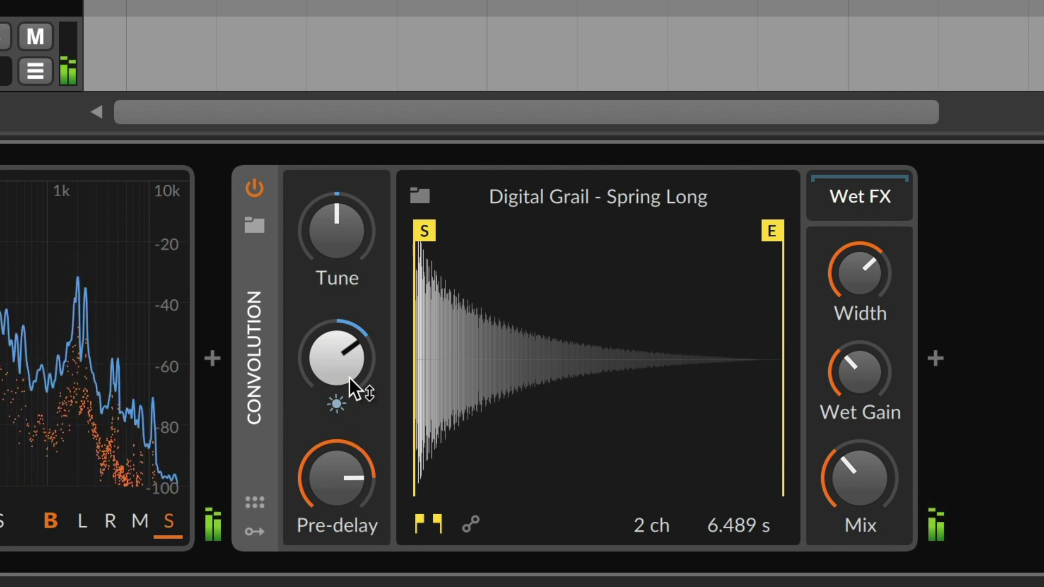
{"action": "left_click_drag", "start_coordinate": [338, 349], "coordinate": [338, 424]}
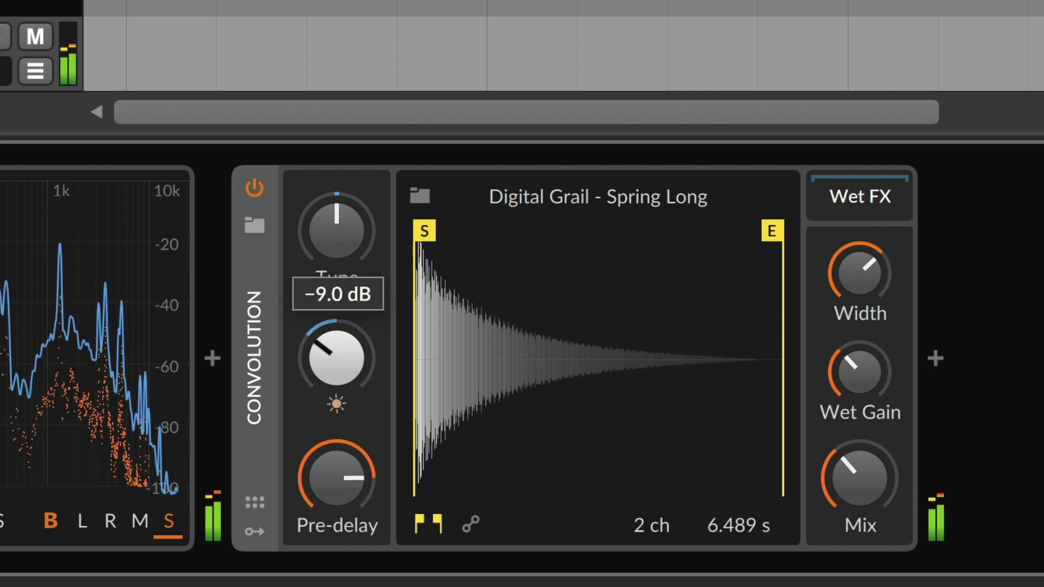
{"action": "left_click_drag", "start_coordinate": [337, 350], "coordinate": [338, 350]}
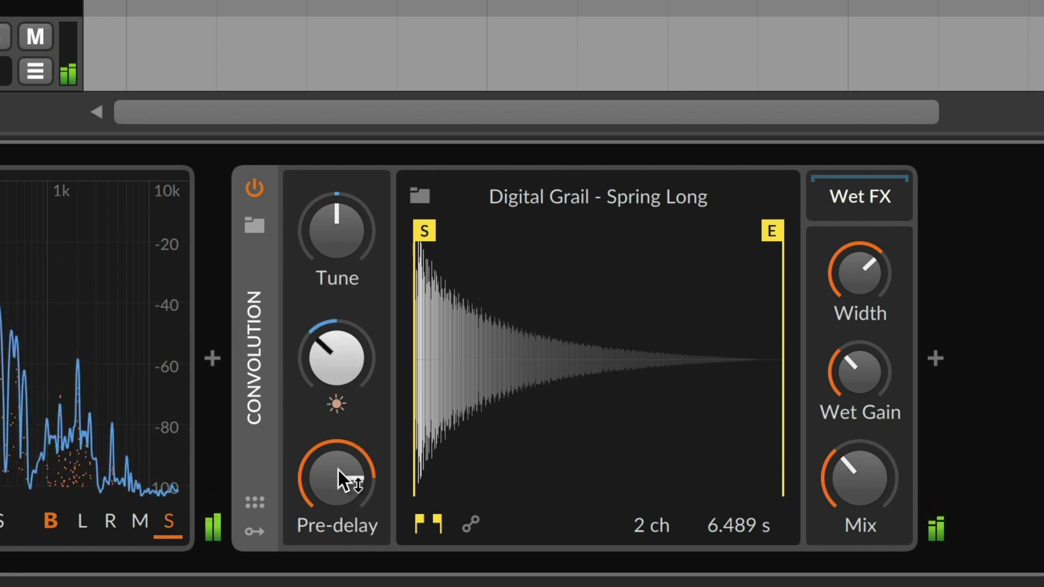
{"action": "left_click_drag", "start_coordinate": [338, 469], "coordinate": [338, 539]}
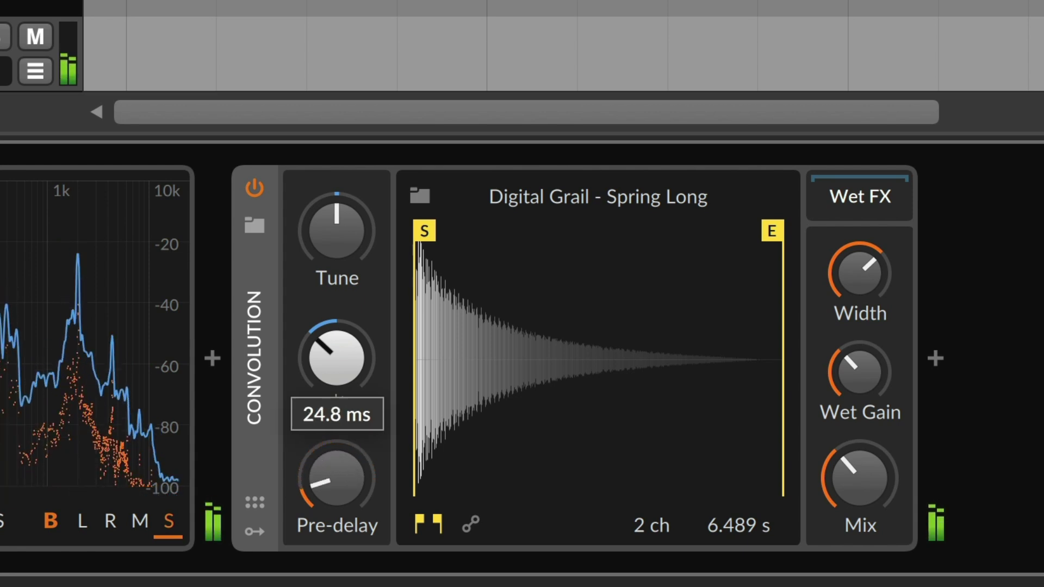
{"action": "left_click_drag", "start_coordinate": [339, 470], "coordinate": [339, 470]}
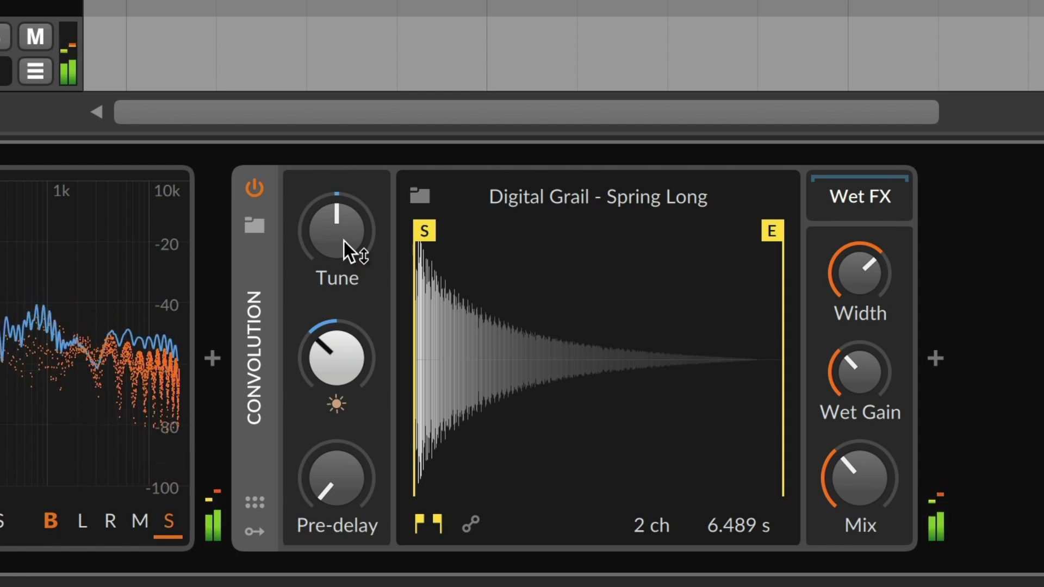
Darken brightness below -4 dB, tune to +12 semitones, and trim the end to 658 ms.
{"action": "left_click_drag", "start_coordinate": [343, 241], "coordinate": [344, 163]}
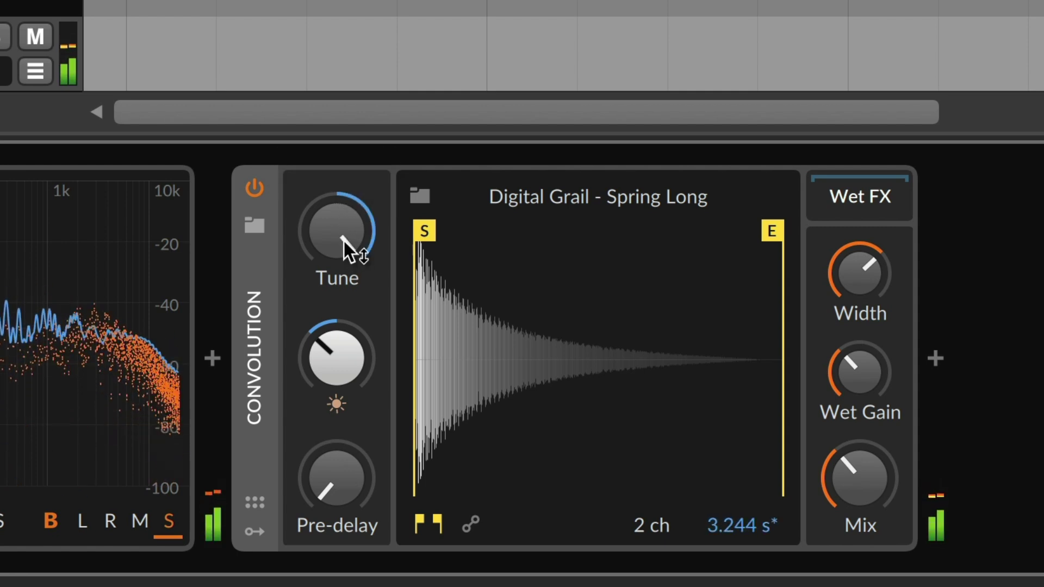
{"action": "mouse_move", "coordinate": [344, 241]}
{"action": "left_mouse_down"}
{"action": "mouse_move", "coordinate": [343, 327]}
{"action": "mouse_move", "coordinate": [349, 277]}
{"action": "left_mouse_up"}
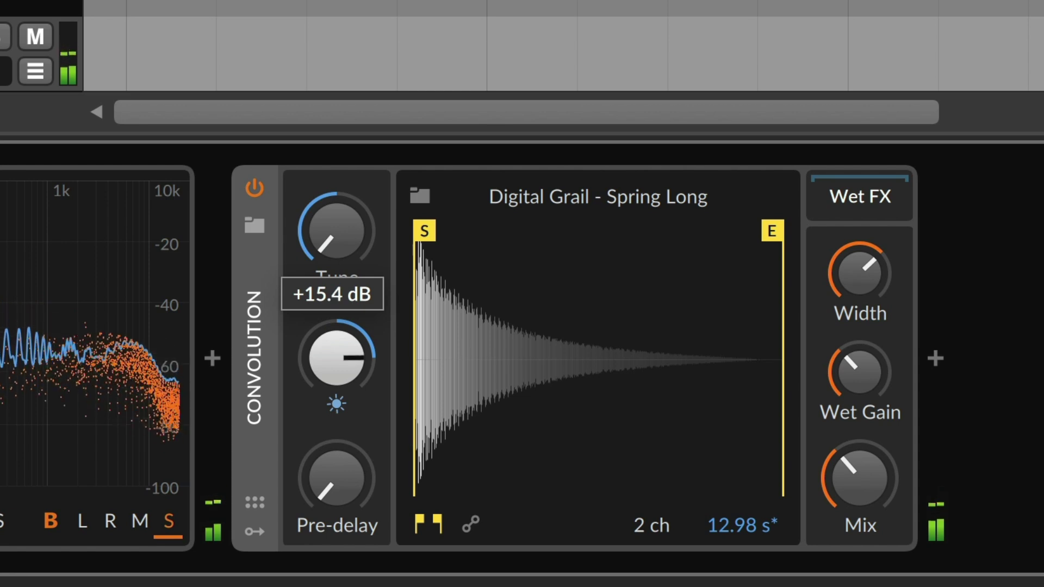
{"action": "left_click_drag", "start_coordinate": [337, 356], "coordinate": [337, 424]}
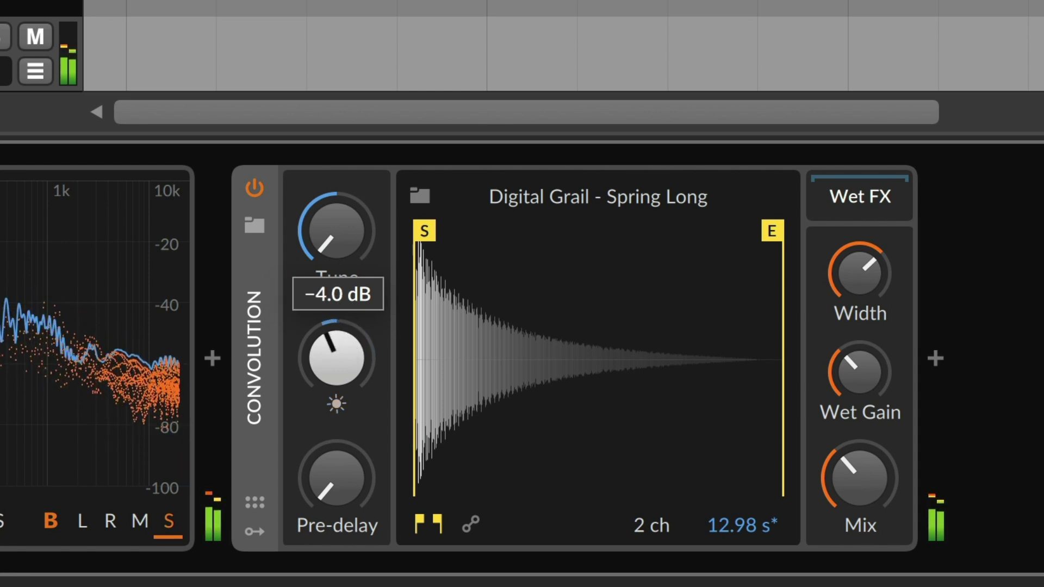
{"action": "left_click_drag", "start_coordinate": [349, 359], "coordinate": [348, 366]}
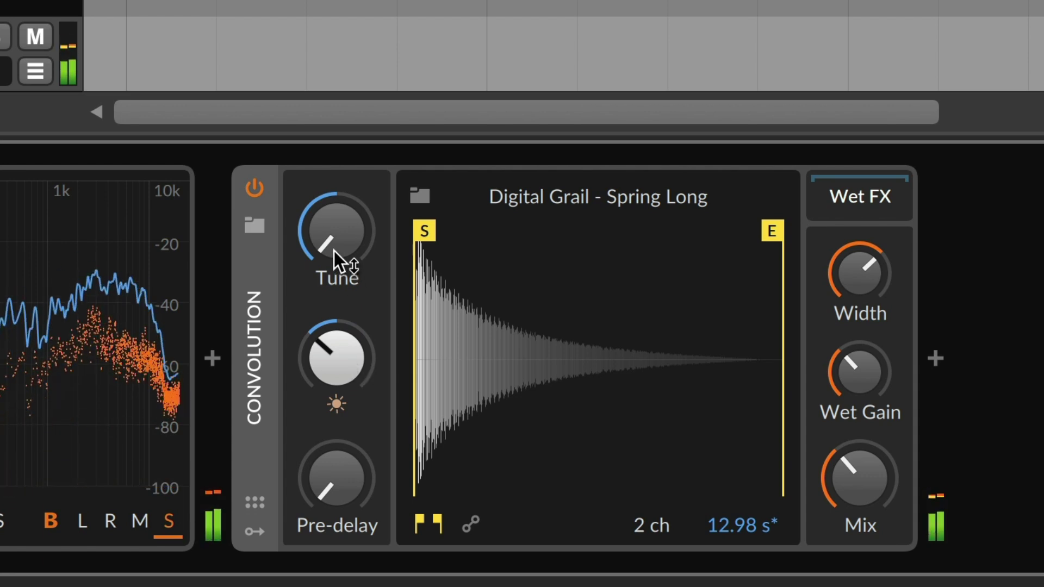
{"action": "left_click_drag", "start_coordinate": [330, 244], "coordinate": [330, 147]}
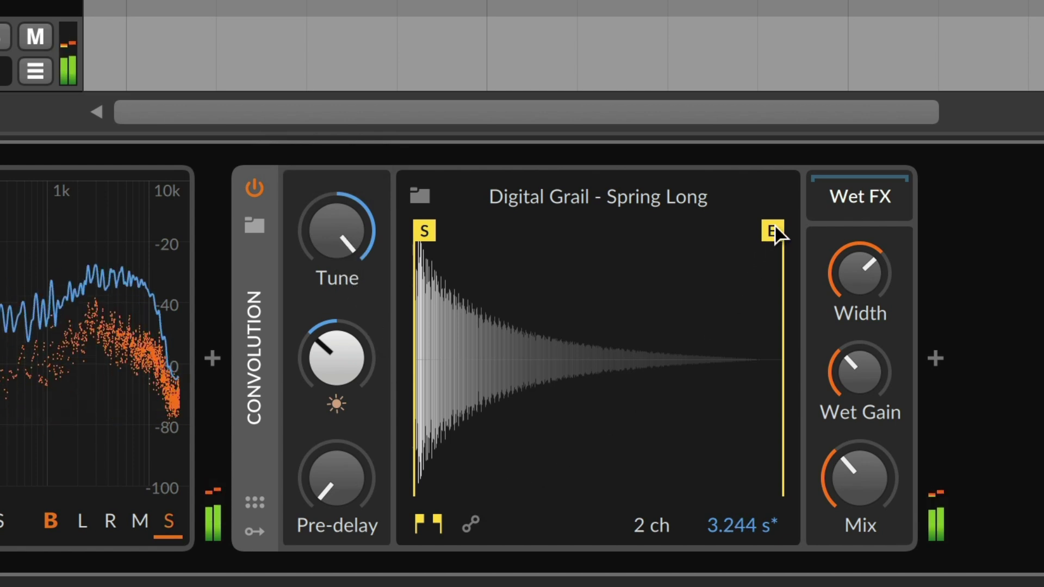
{"action": "left_click_drag", "start_coordinate": [773, 232], "coordinate": [464, 228]}
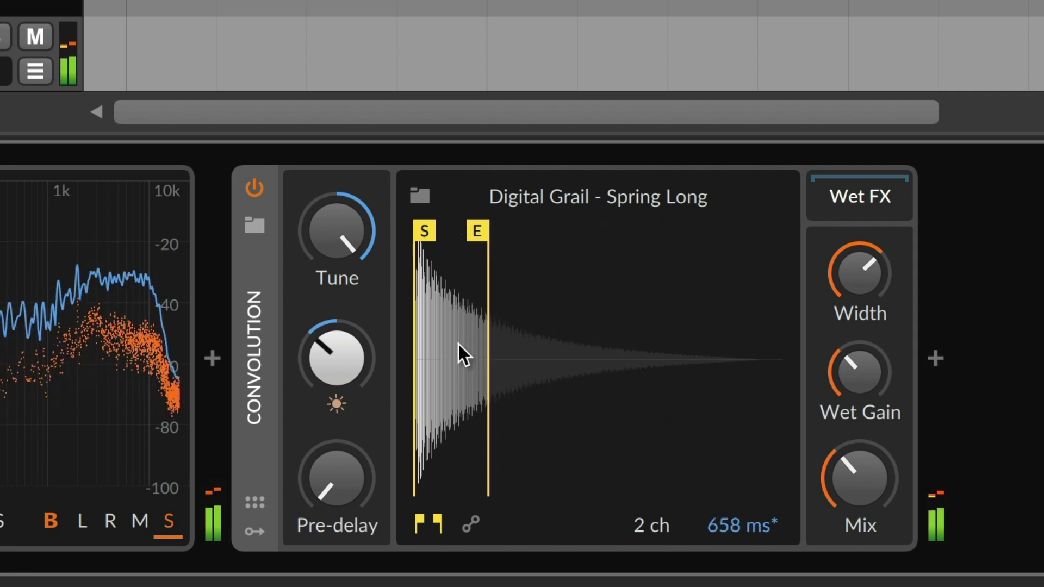
Draw a volume envelope that fades in from silence, peaks early near +10 dB, and fades out.
{"action": "left_click", "coordinate": [472, 523]}
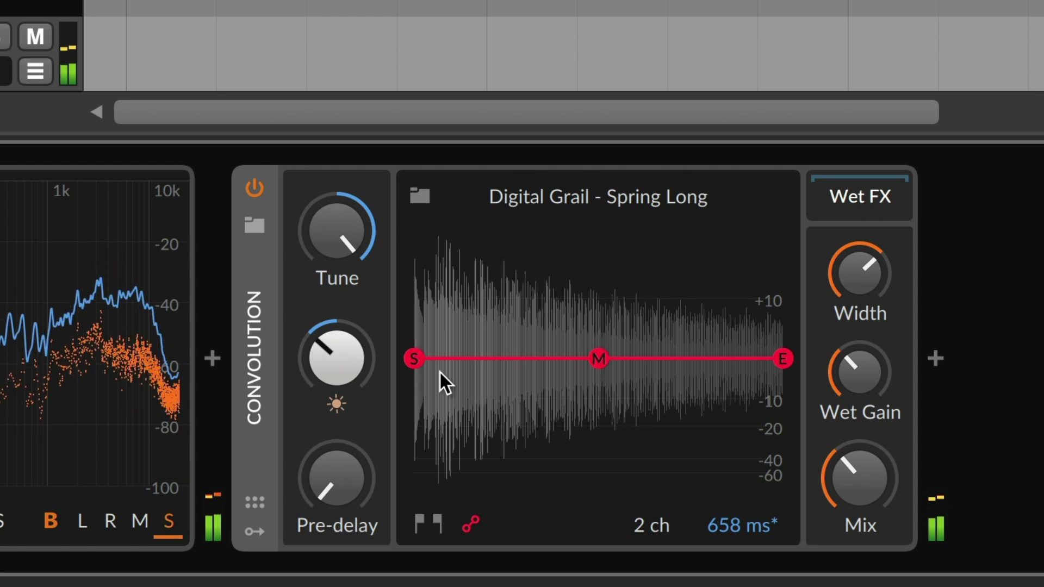
{"action": "left_click_drag", "start_coordinate": [411, 361], "coordinate": [402, 540]}
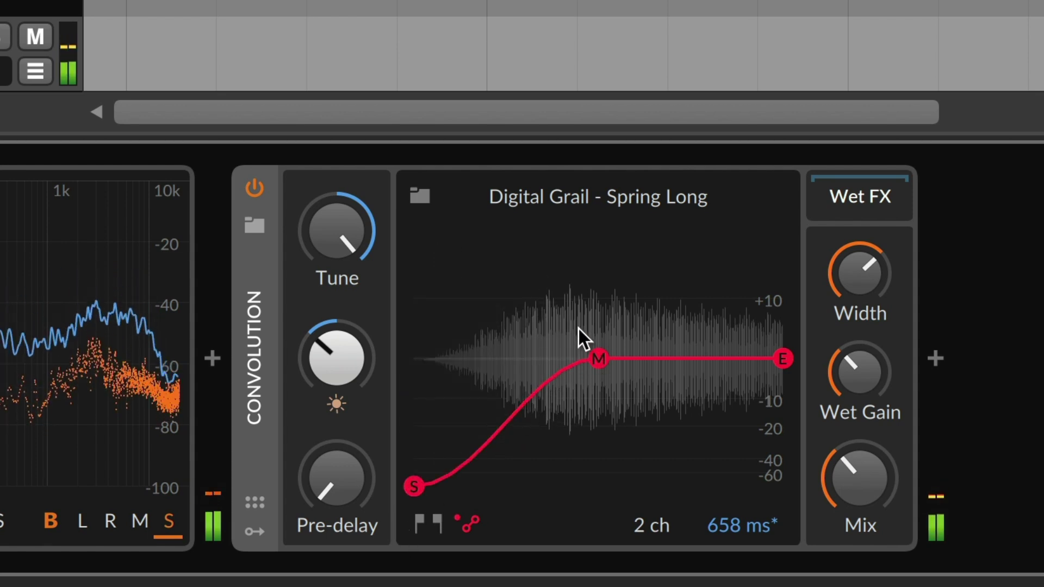
{"action": "left_click_drag", "start_coordinate": [598, 361], "coordinate": [529, 324]}
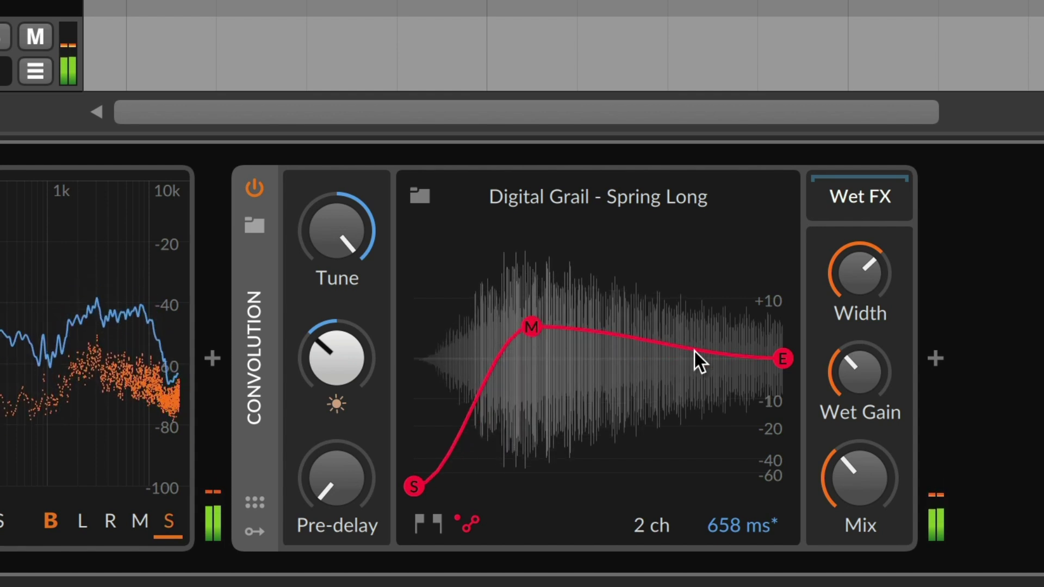
{"action": "left_click_drag", "start_coordinate": [782, 361], "coordinate": [777, 544]}
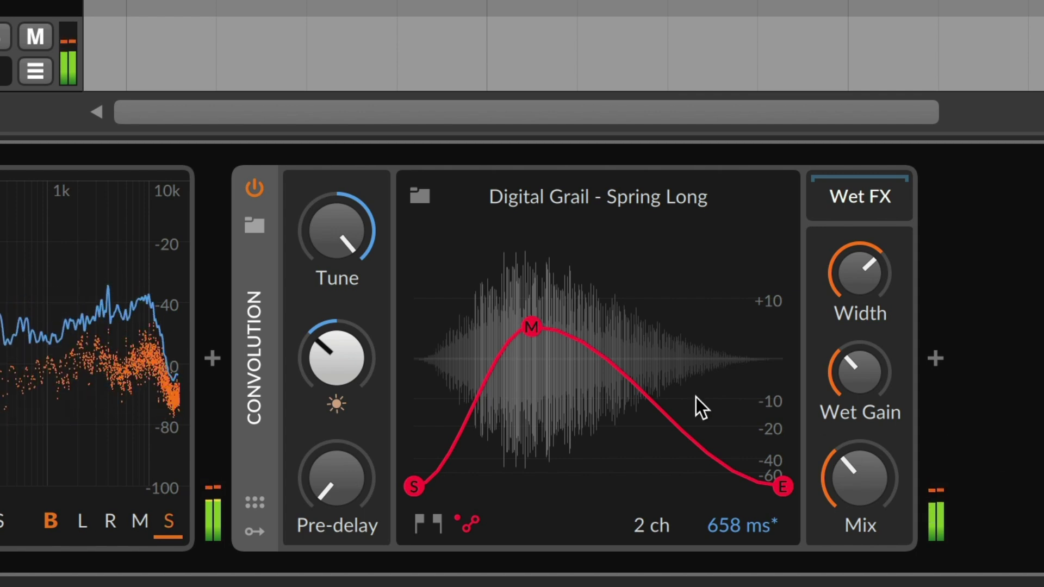
{"action": "left_click_drag", "start_coordinate": [530, 325], "coordinate": [501, 329]}
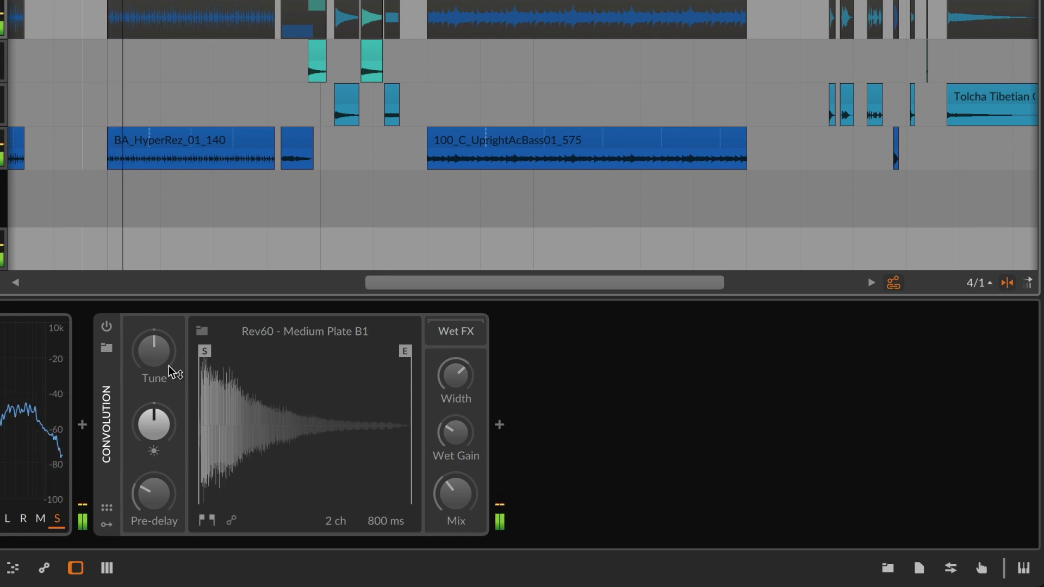
Enable Convolution, load Nektar 14 China Crash 01 as impulse, and raise wet gain and brightness.
{"action": "left_click", "coordinate": [106, 326]}
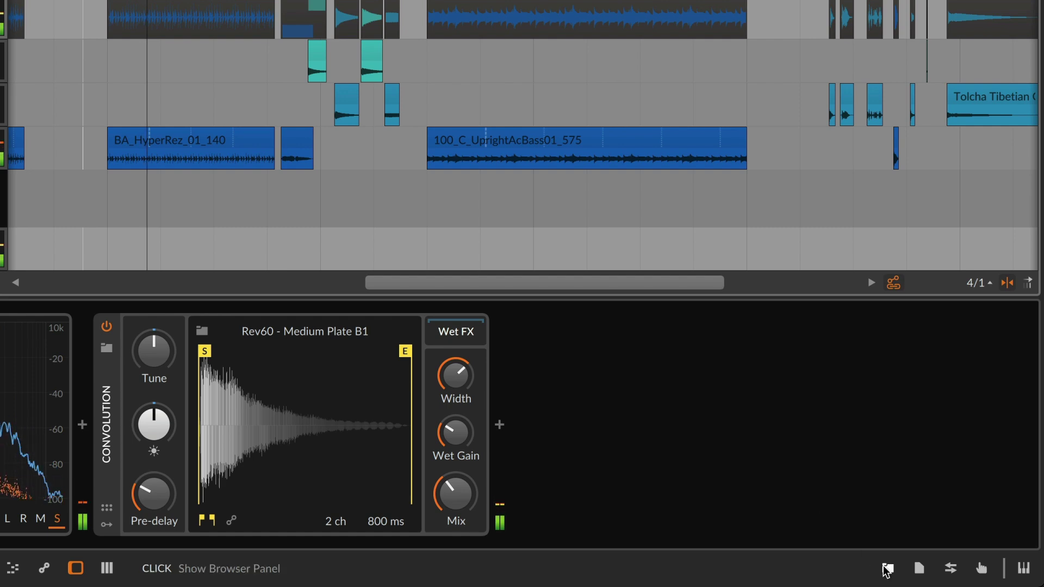
{"action": "left_click", "coordinate": [887, 569]}
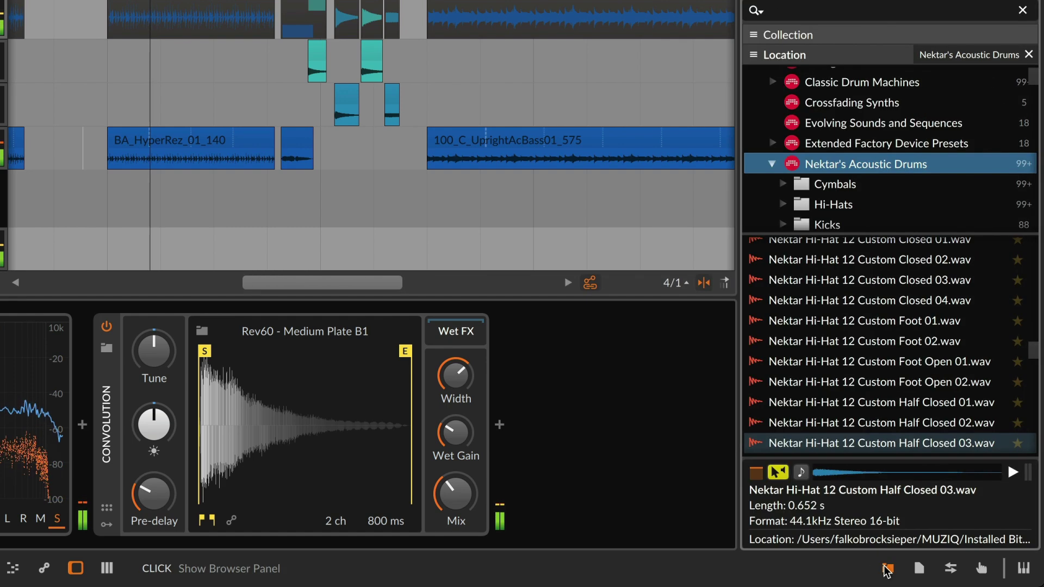
{"action": "left_click", "coordinate": [844, 185]}
{"action": "left_click", "coordinate": [832, 248]}
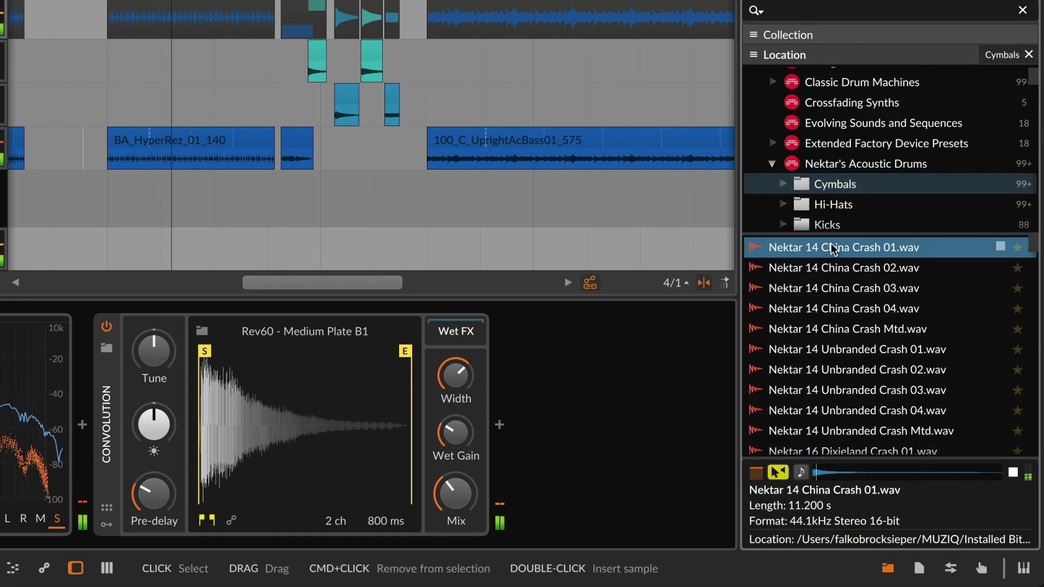
{"action": "left_click_drag", "start_coordinate": [832, 247], "coordinate": [318, 431]}
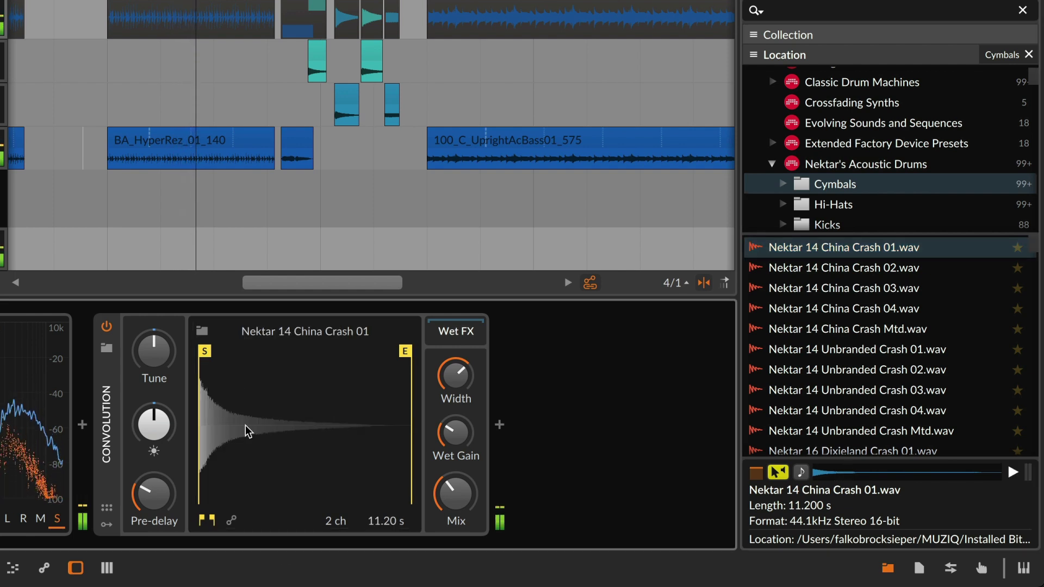
{"action": "left_click_drag", "start_coordinate": [462, 434], "coordinate": [461, 429]}
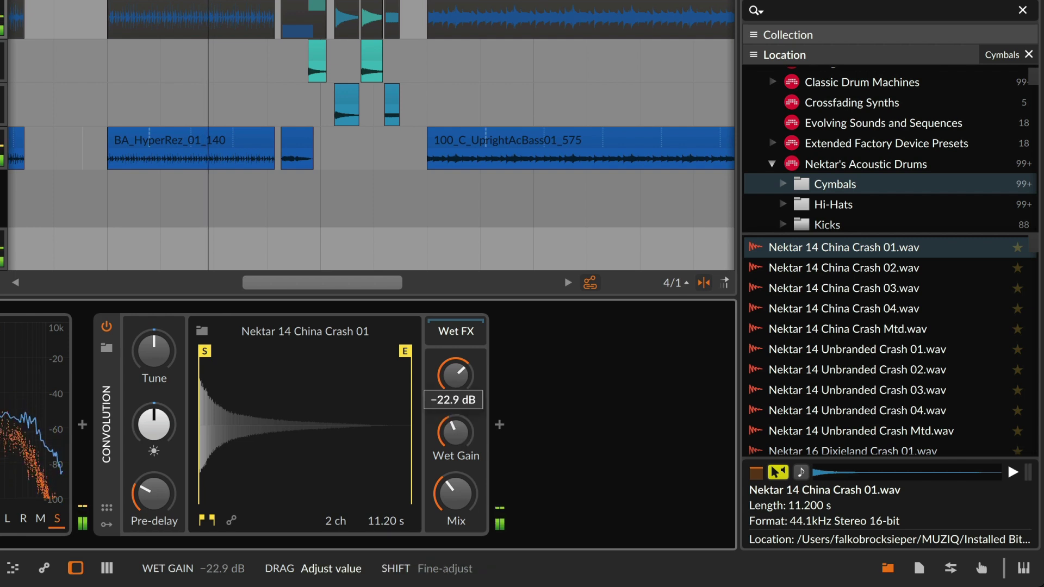
{"action": "mouse_move", "coordinate": [154, 424]}
{"action": "left_mouse_down"}
{"action": "mouse_move", "coordinate": [153, 407]}
{"action": "mouse_move", "coordinate": [154, 444]}
{"action": "mouse_move", "coordinate": [153, 416]}
{"action": "left_mouse_up"}
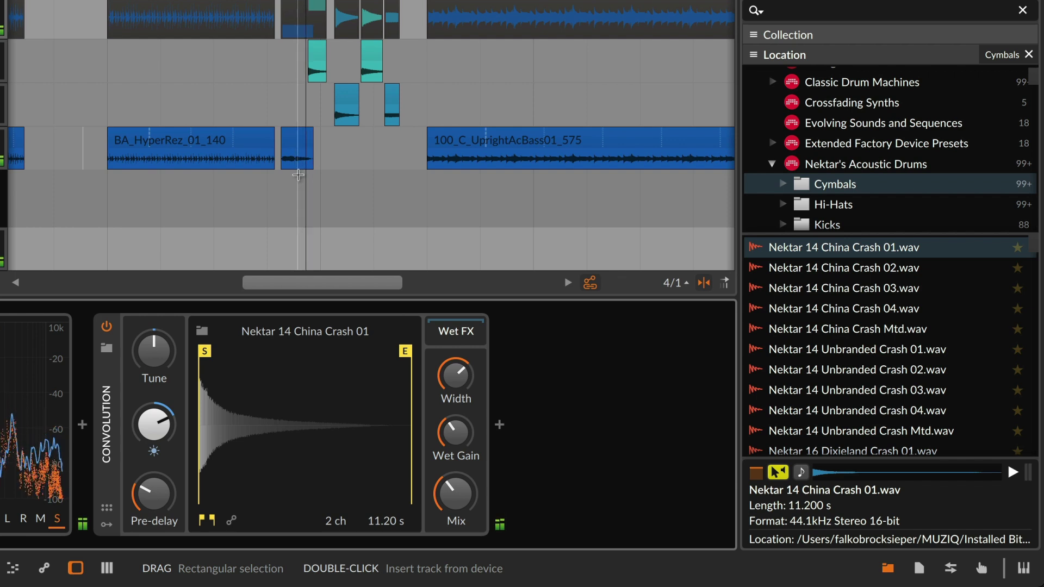
Load the short vocal clip from the arrangement as the impulse and resume playback.
{"action": "key", "text": "space"}
{"action": "left_click", "coordinate": [298, 140]}
{"action": "left_click_drag", "start_coordinate": [308, 391], "coordinate": [309, 392]}
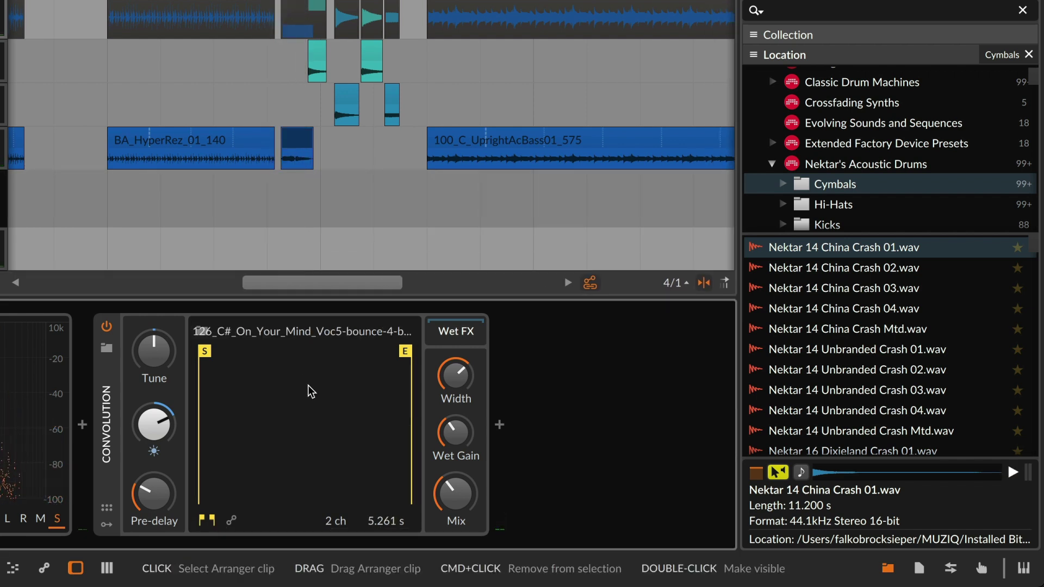
{"action": "left_click", "coordinate": [314, 58]}
{"action": "key", "text": "space"}
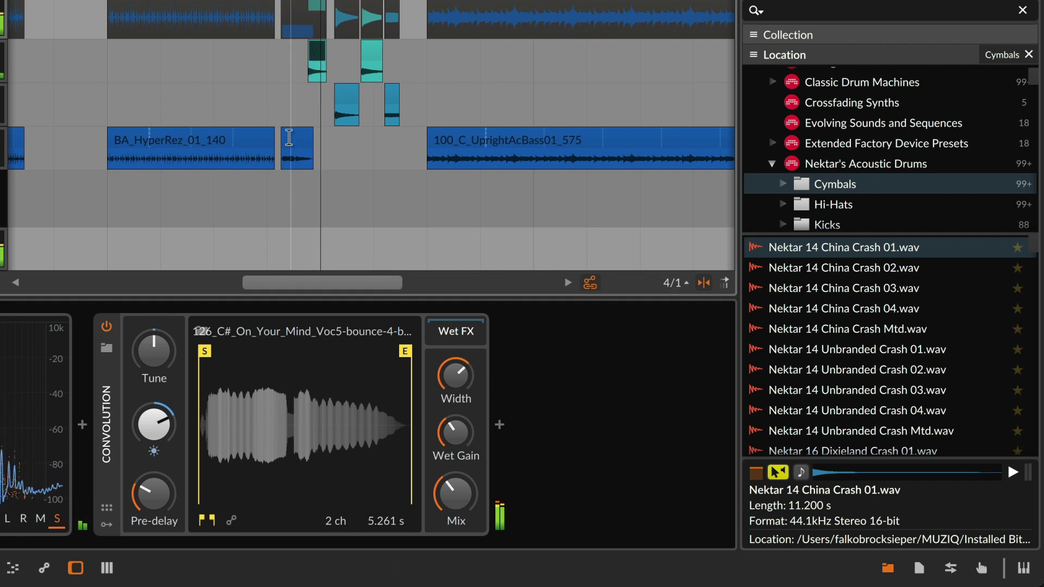
Set brightness to +24 dB, pre-delay to 0 ms, mix to about 49%, and wet gain to -26.9 dB.
{"action": "left_click_drag", "start_coordinate": [174, 445], "coordinate": [172, 436]}
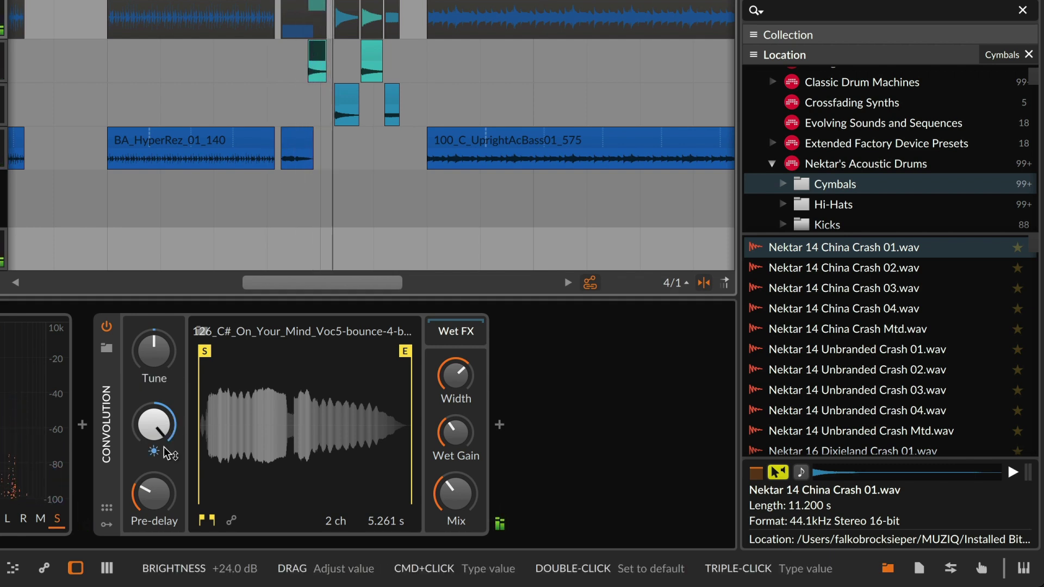
{"action": "left_click_drag", "start_coordinate": [155, 492], "coordinate": [160, 500]}
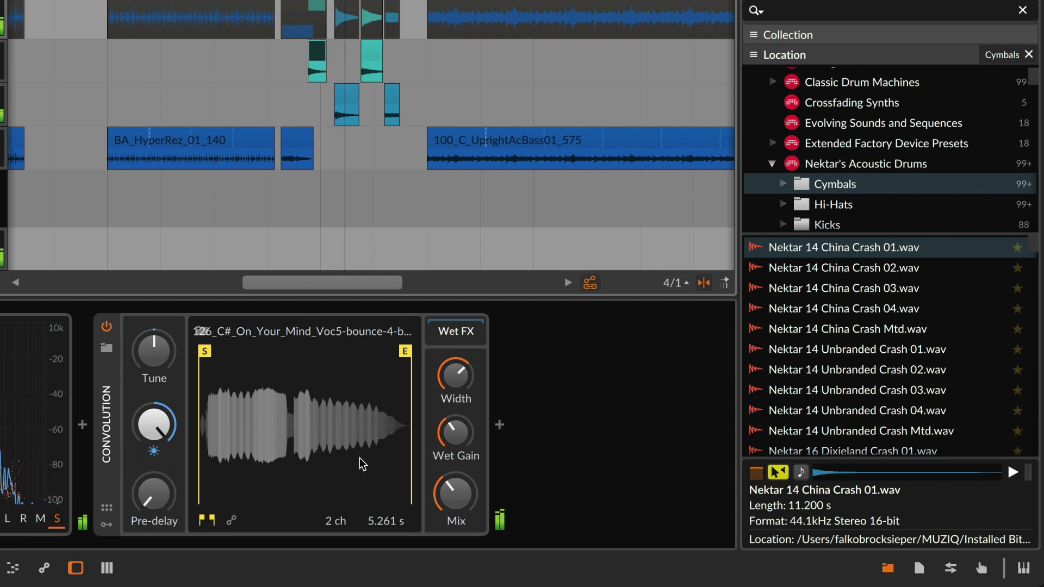
{"action": "left_click_drag", "start_coordinate": [456, 433], "coordinate": [455, 428]}
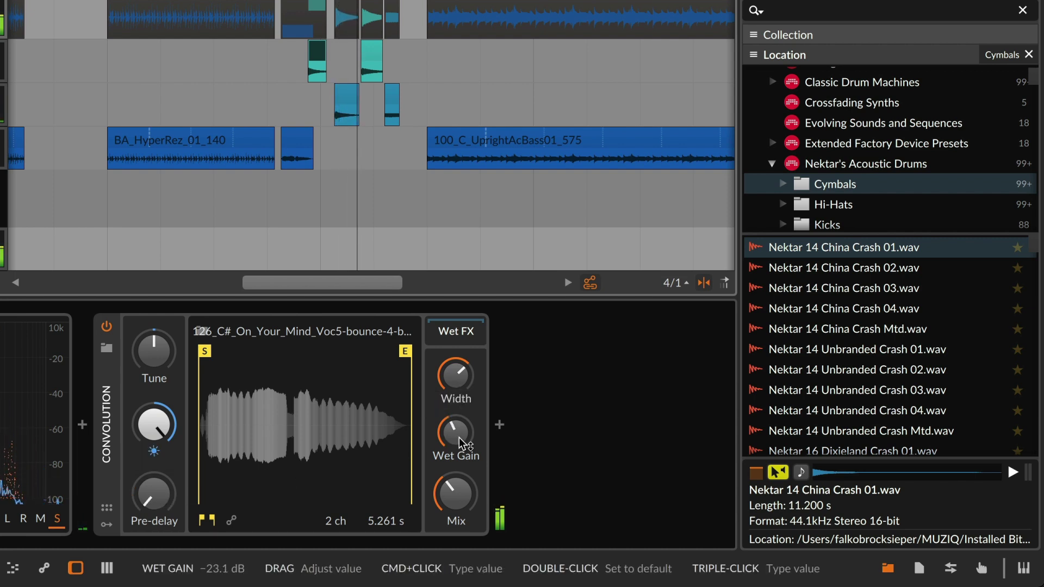
{"action": "left_click_drag", "start_coordinate": [456, 493], "coordinate": [456, 481]}
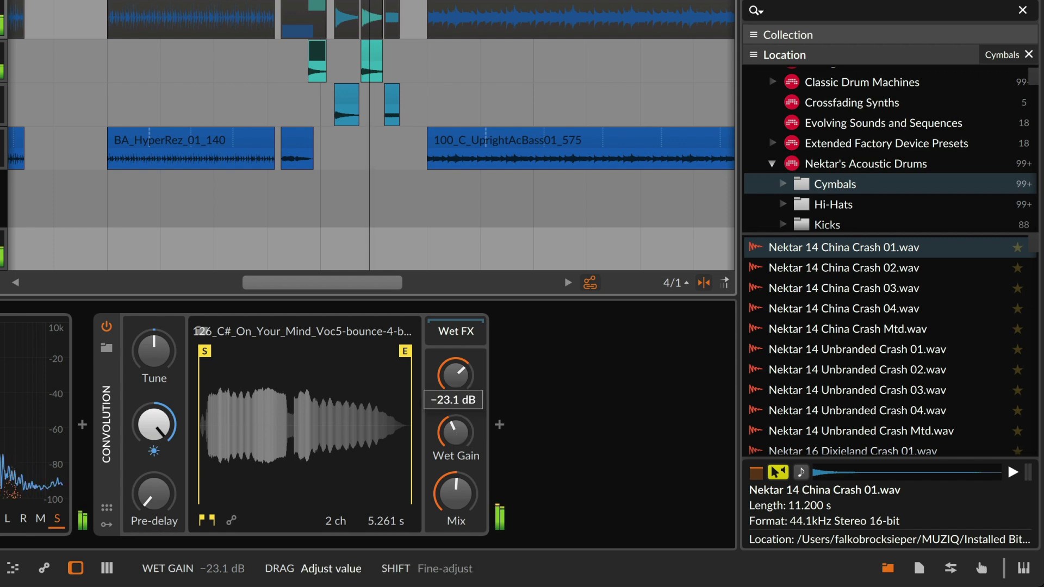
{"action": "left_click_drag", "start_coordinate": [455, 432], "coordinate": [457, 439]}
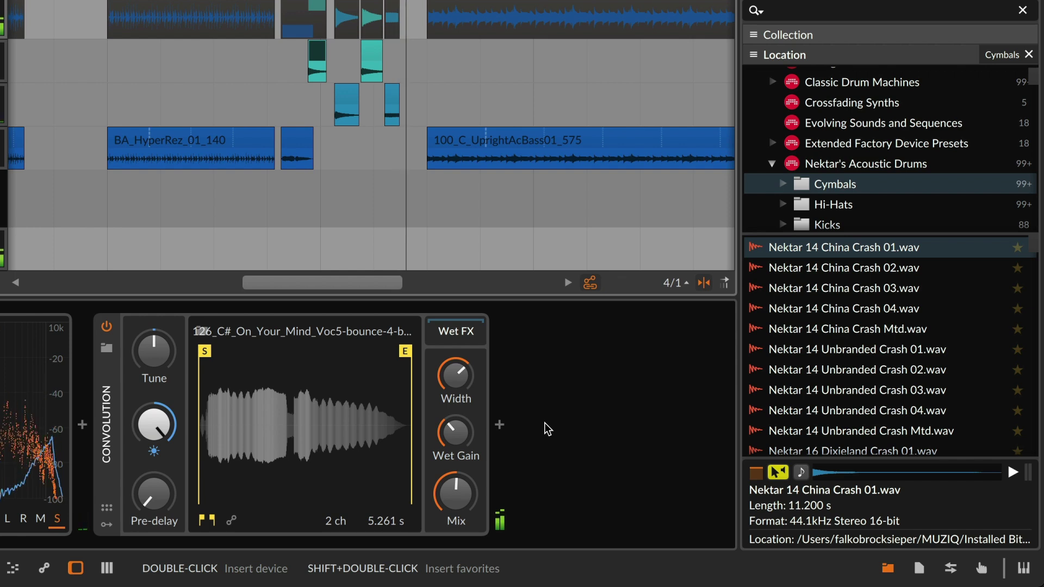
Load Big Wash Longer from the impulse browser and lower wet gain to -30.4 dB.
{"action": "left_click", "coordinate": [201, 333]}
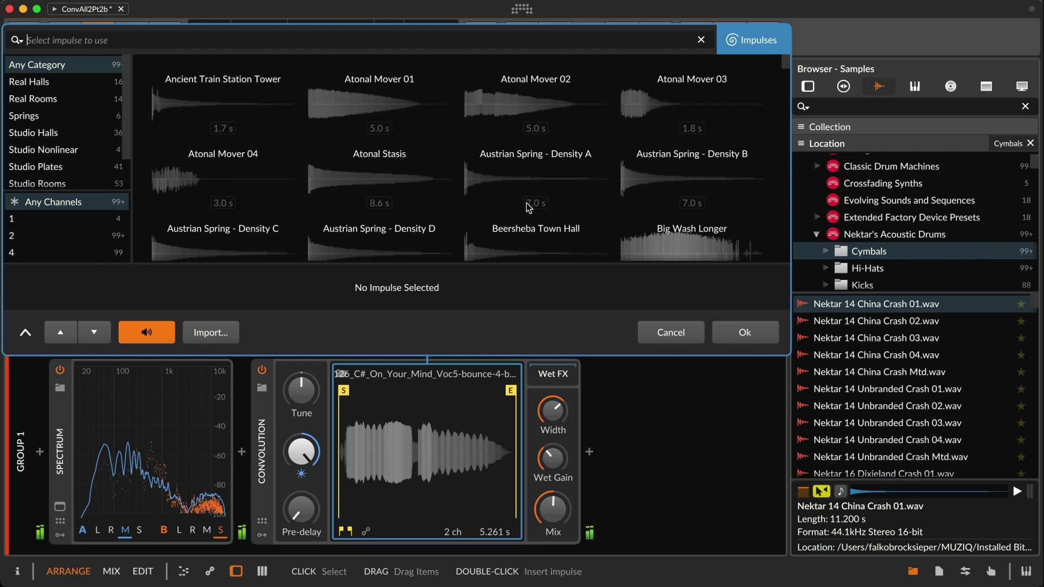
{"action": "scroll", "coordinate": [528, 207], "scroll_direction": "down", "scroll_amount": 2}
{"action": "left_click", "coordinate": [655, 173]}
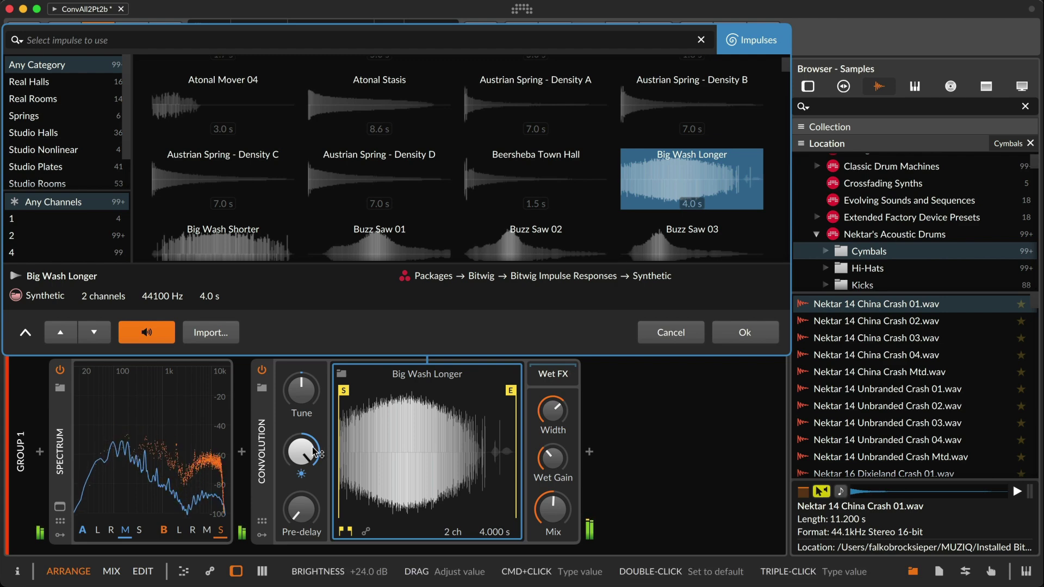
{"action": "left_click_drag", "start_coordinate": [550, 456], "coordinate": [552, 457]}
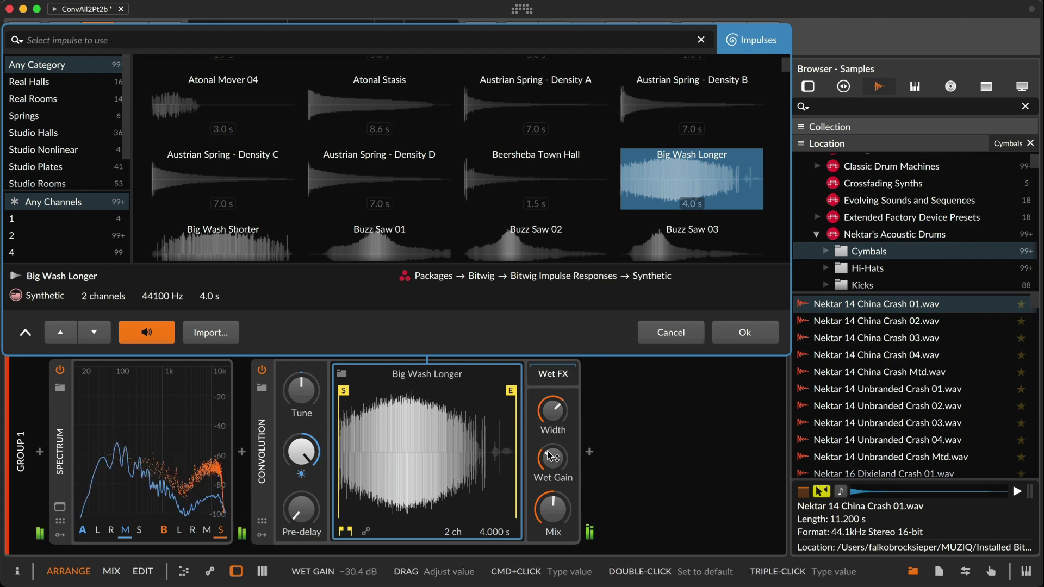